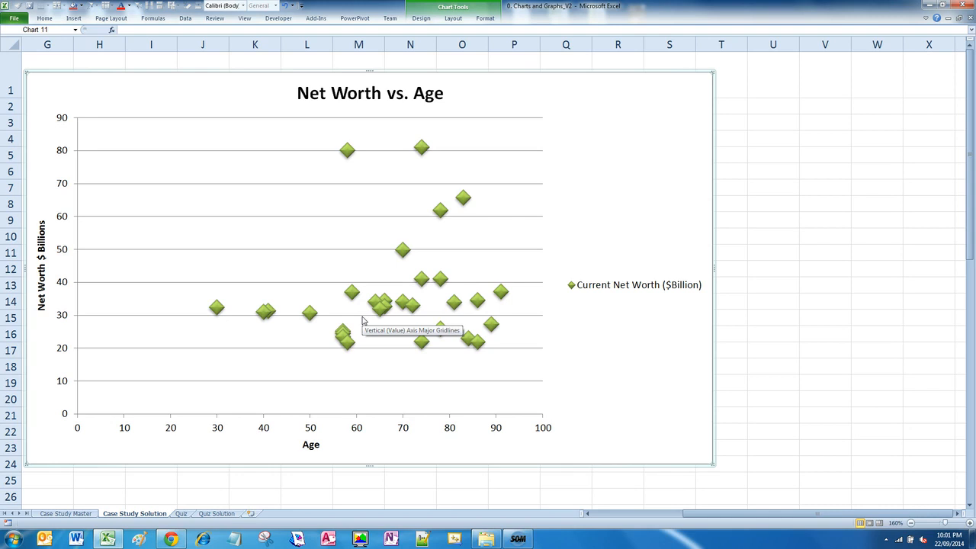
pyautogui.click(327, 321)
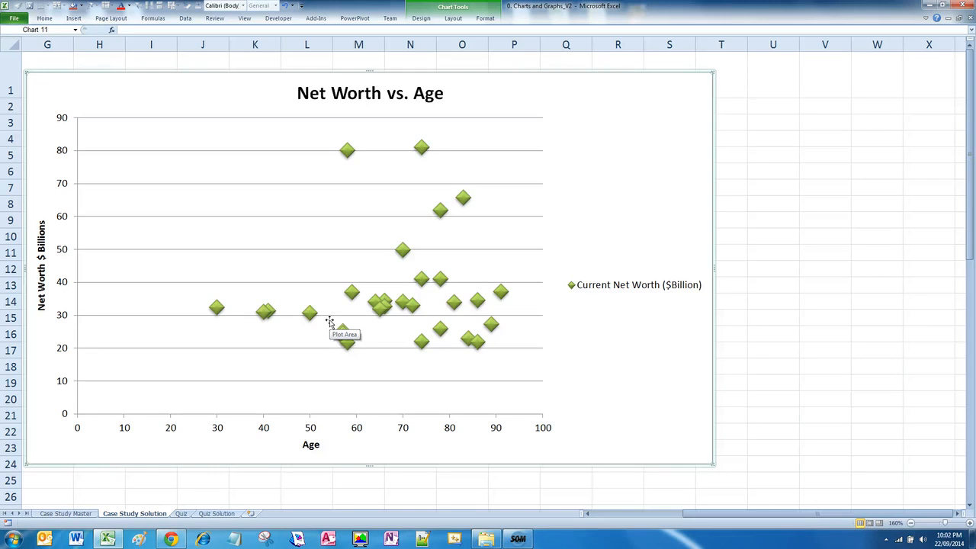
pyautogui.click(327, 317)
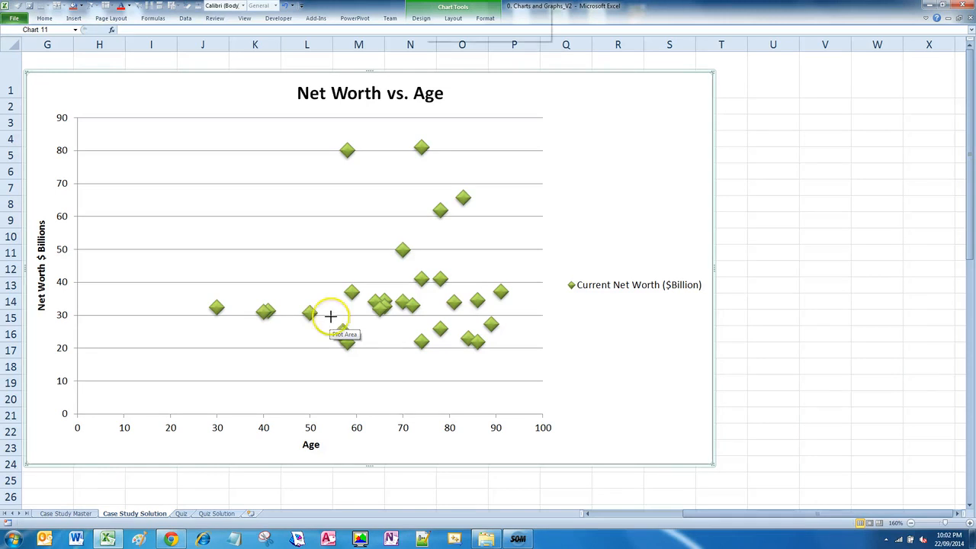
pyautogui.moveTo(548, 105)
pyautogui.mouseDown()
pyautogui.moveTo(109, 203)
pyautogui.moveTo(525, 327)
pyautogui.moveTo(536, 83)
pyautogui.mouseUp()
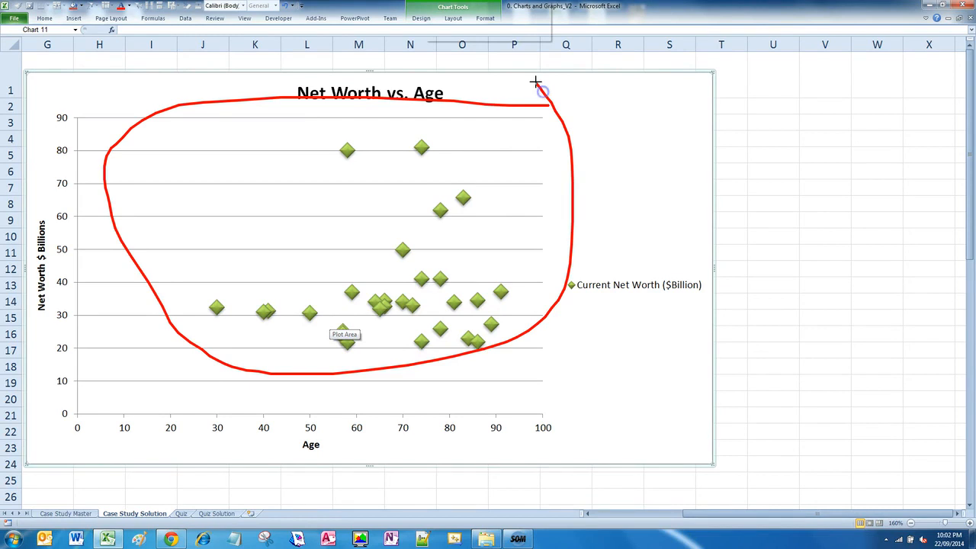
pyautogui.press('Escape')
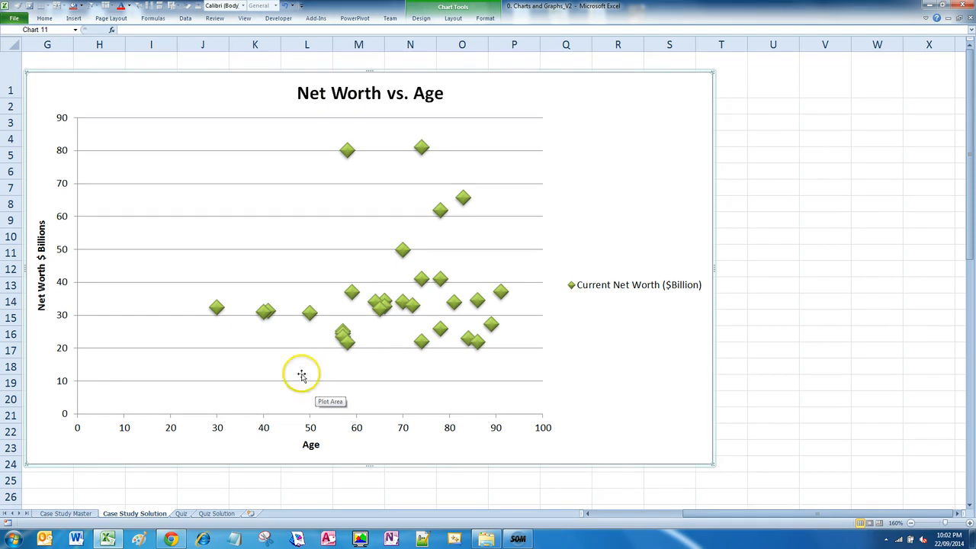
# Add a linear trendline to the net worth data series and set its line width to 5 pt
pyautogui.click(263, 321)
pyautogui.rightClick(262, 313)
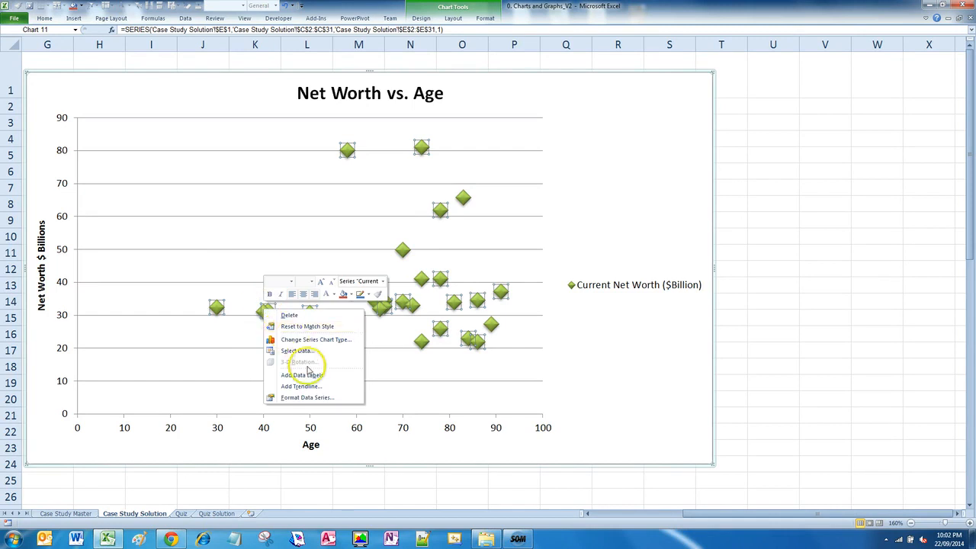
pyautogui.click(301, 386)
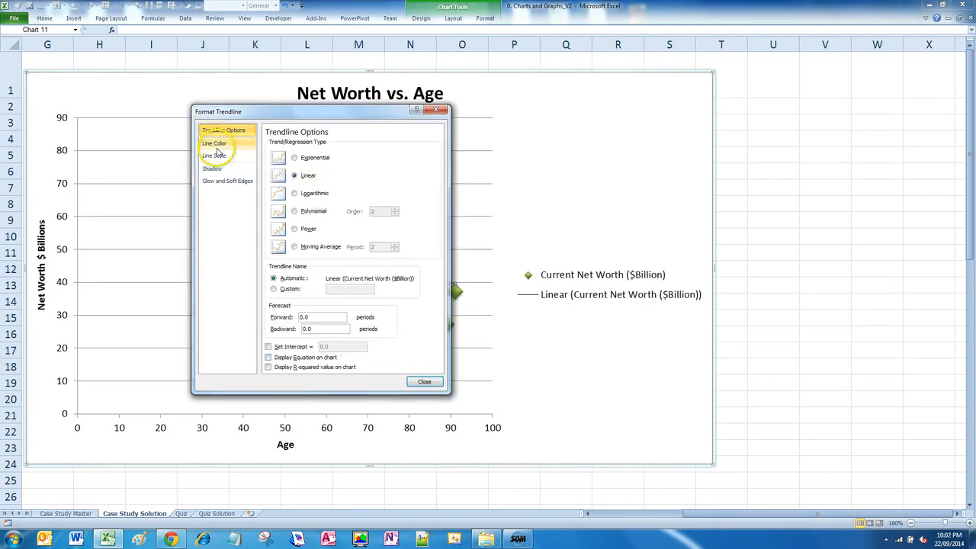
pyautogui.click(214, 156)
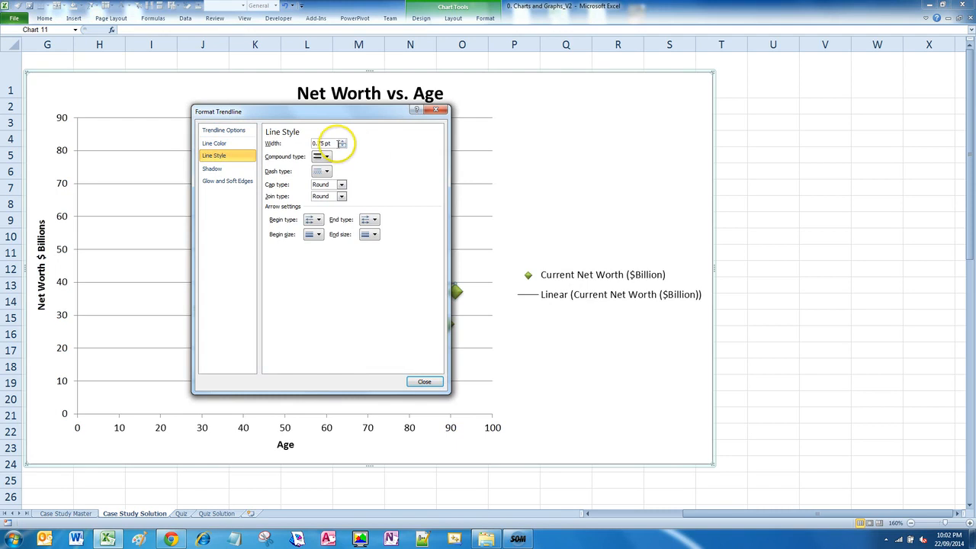
pyautogui.moveTo(339, 144); pyautogui.dragTo(284, 134)
pyautogui.write('5')
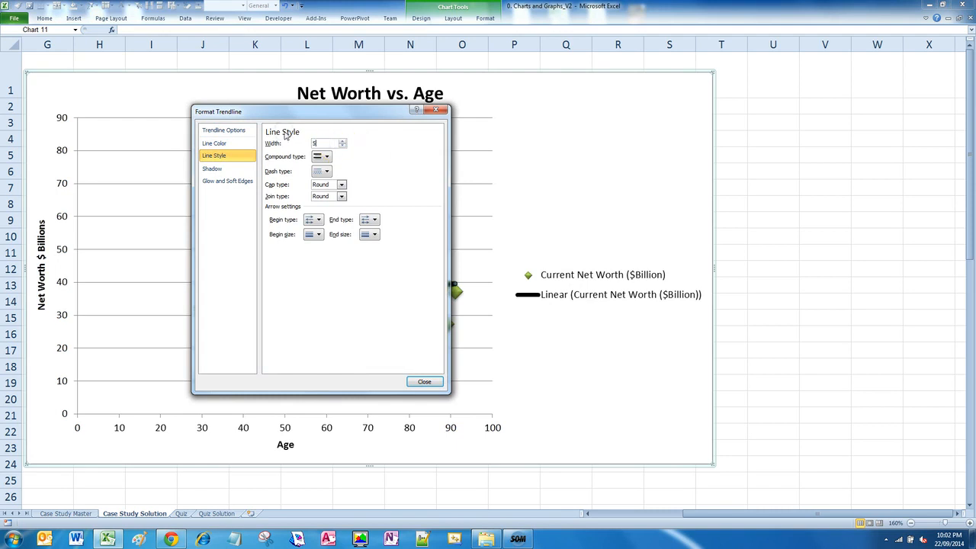
pyautogui.press('Return')
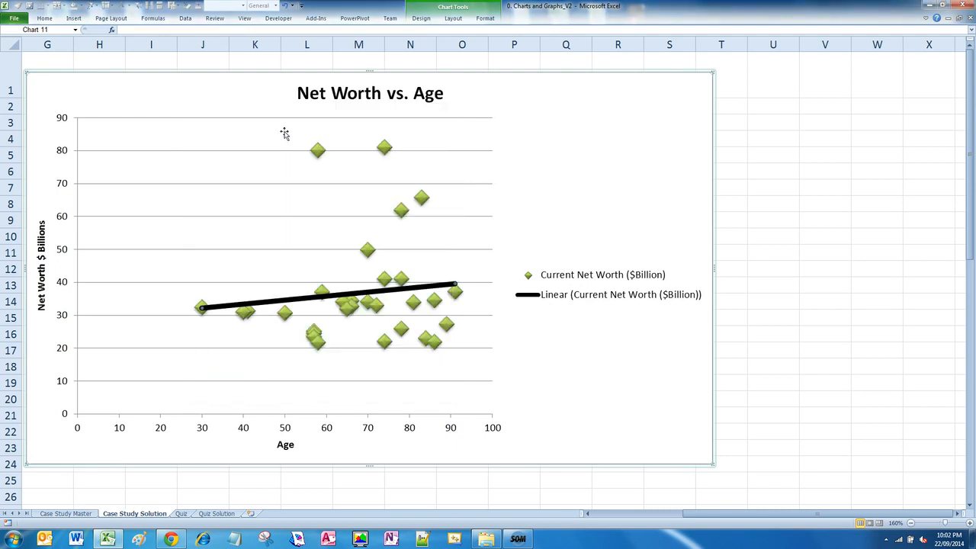
pyautogui.click(814, 418)
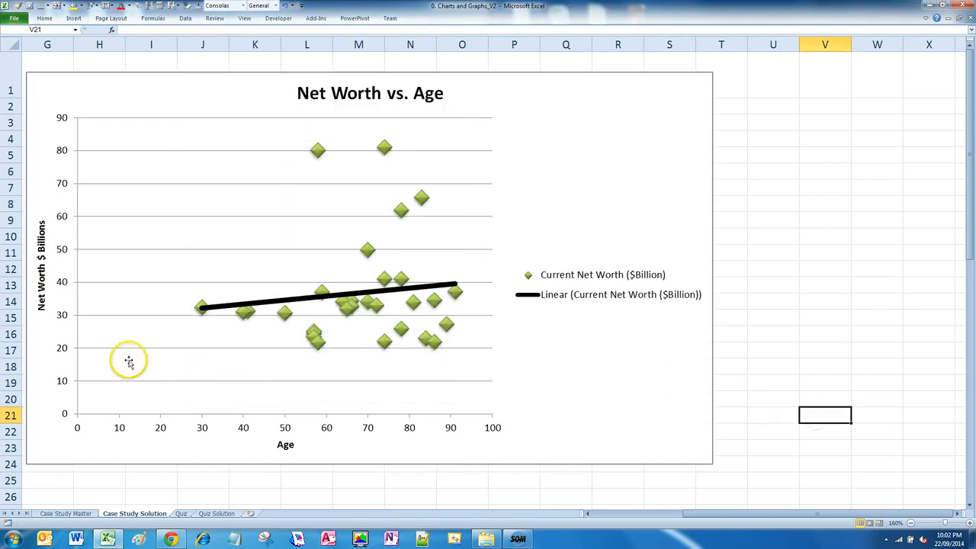
# Delete the linear trendline from the Net Worth vs. Age chart
pyautogui.click(228, 308)
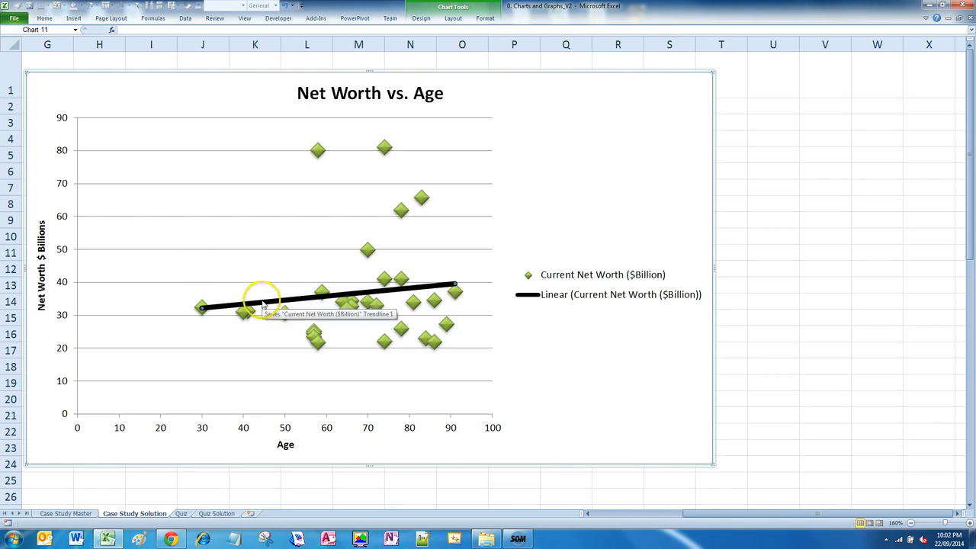
pyautogui.press('Delete')
pyautogui.click(760, 313)
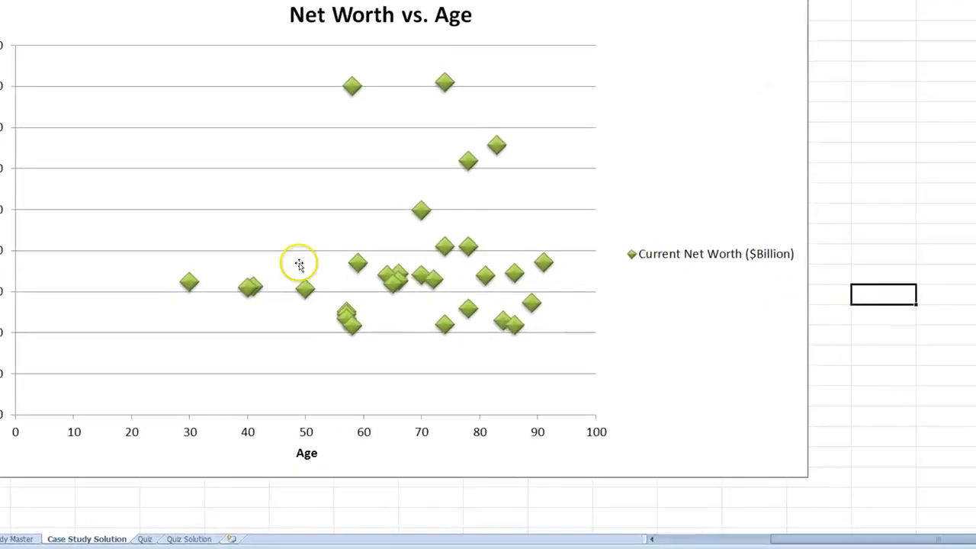
# Add a linear trendline to the Current Net Worth ($Billion) series in the scatter chart
pyautogui.moveTo(234, 264)
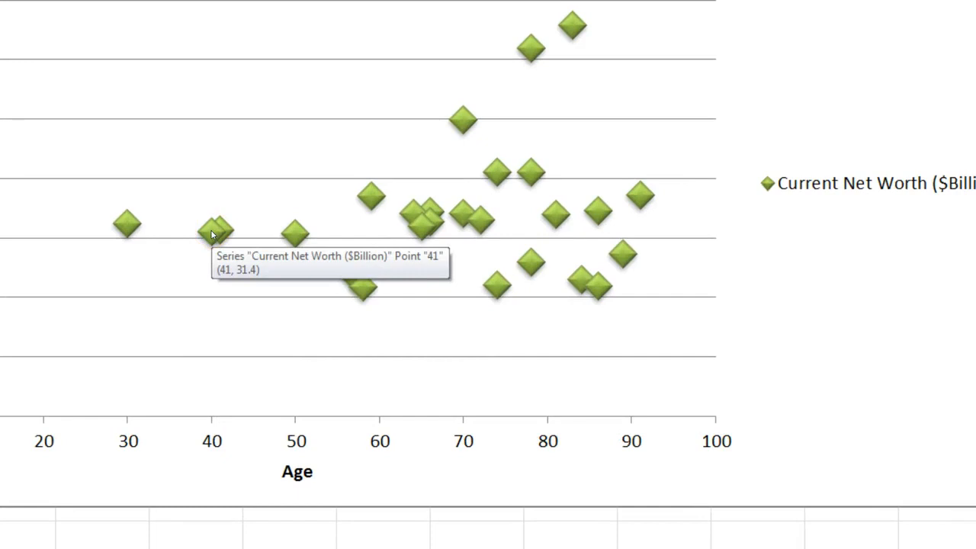
pyautogui.click(211, 234)
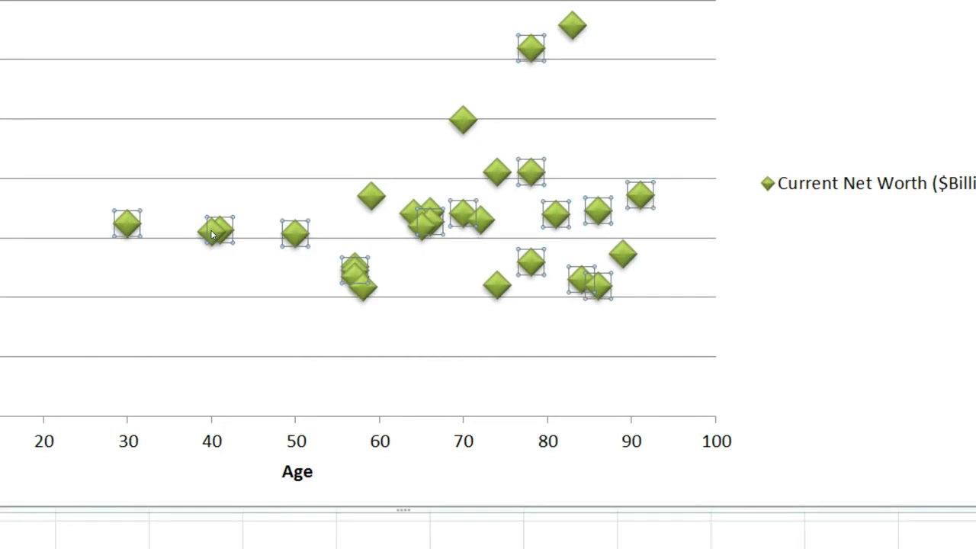
pyautogui.rightClick(211, 234)
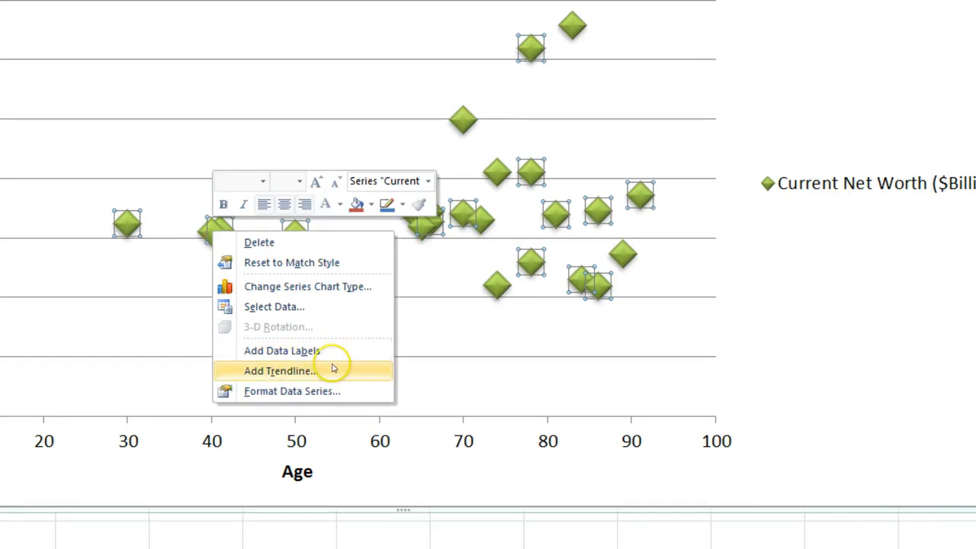
pyautogui.click(361, 402)
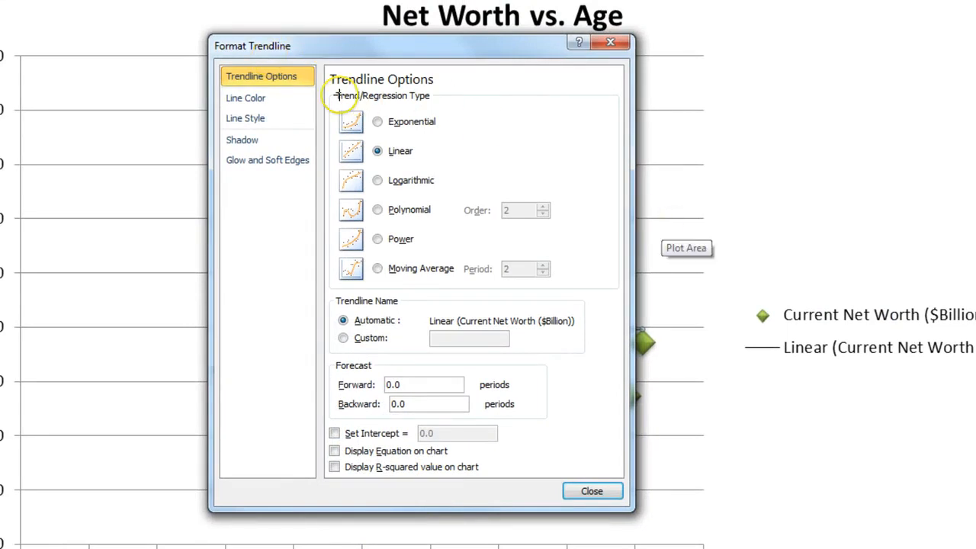
pyautogui.moveTo(322, 85)
pyautogui.mouseDown()
pyautogui.moveTo(333, 130)
pyautogui.moveTo(326, 284)
pyautogui.moveTo(619, 309)
pyautogui.moveTo(610, 15)
pyautogui.moveTo(337, 77)
pyautogui.mouseUp()
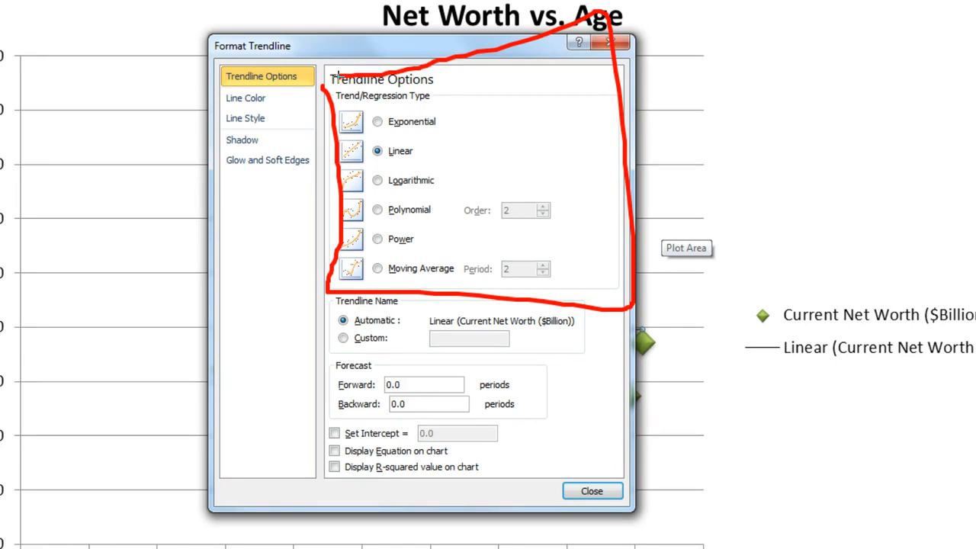
pyautogui.press('Escape')
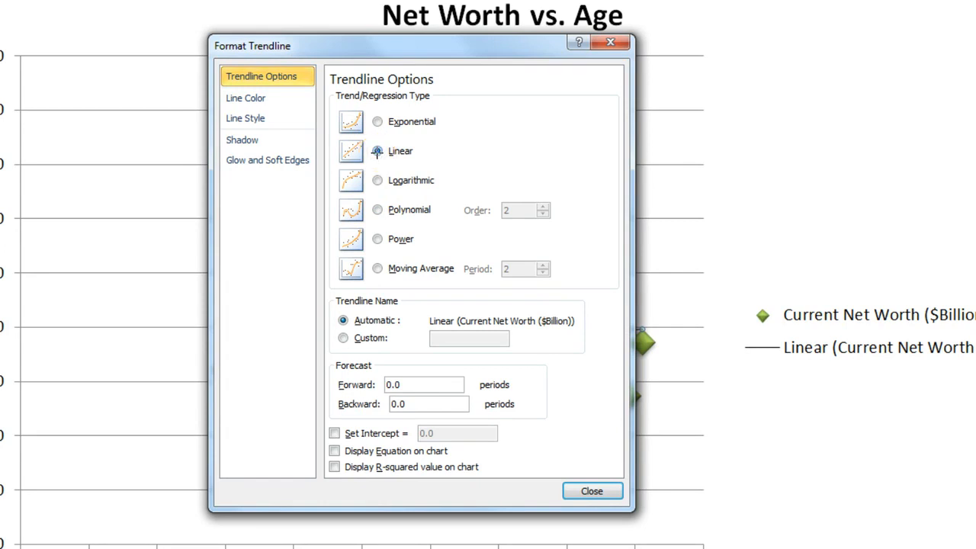
pyautogui.moveTo(318, 301)
pyautogui.mouseDown()
pyautogui.moveTo(320, 345)
pyautogui.moveTo(554, 351)
pyautogui.moveTo(562, 291)
pyautogui.moveTo(226, 296)
pyautogui.mouseUp()
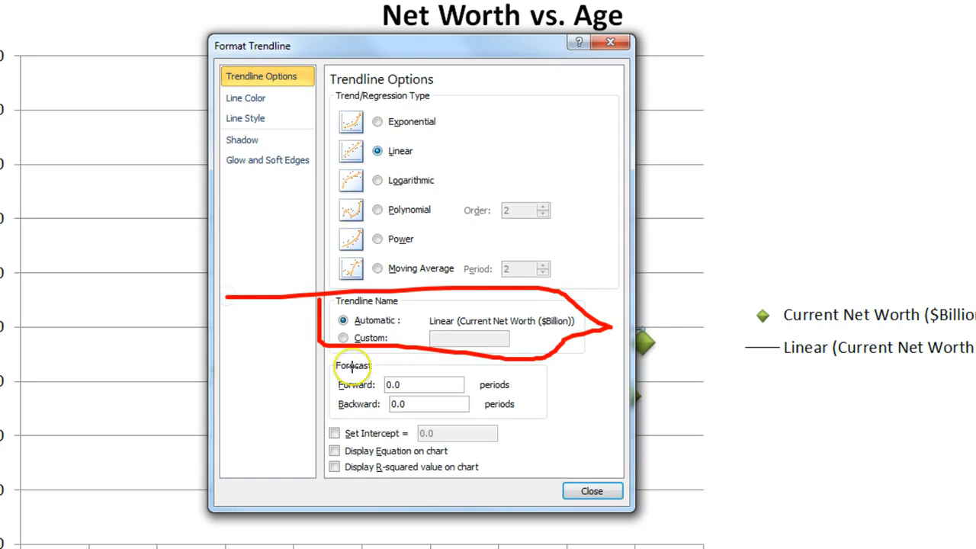
pyautogui.moveTo(320, 363)
pyautogui.mouseDown()
pyautogui.moveTo(317, 429)
pyautogui.moveTo(543, 417)
pyautogui.moveTo(294, 370)
pyautogui.mouseUp()
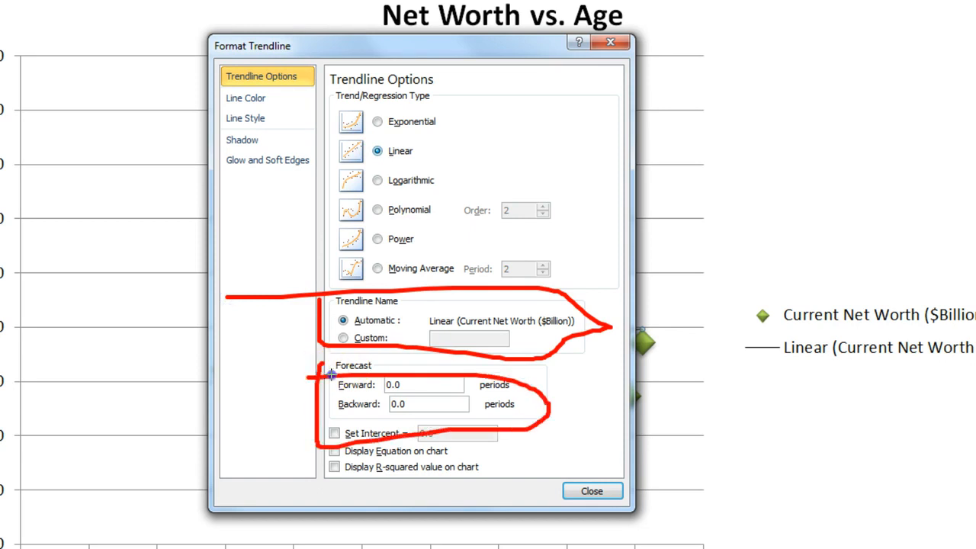
pyautogui.press('Escape')
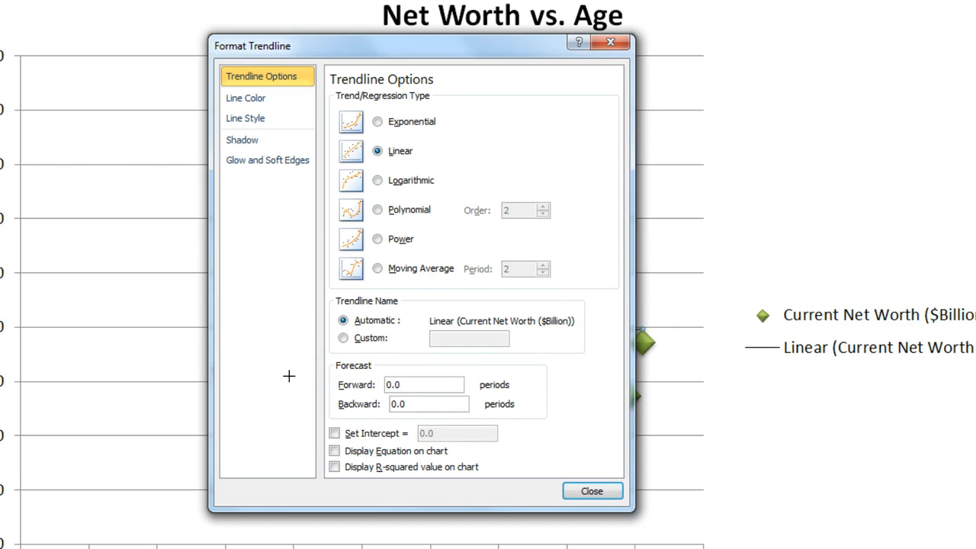
pyautogui.moveTo(455, 445)
pyautogui.mouseDown()
pyautogui.moveTo(347, 442)
pyautogui.moveTo(326, 458)
pyautogui.moveTo(431, 462)
pyautogui.moveTo(457, 442)
pyautogui.mouseUp()
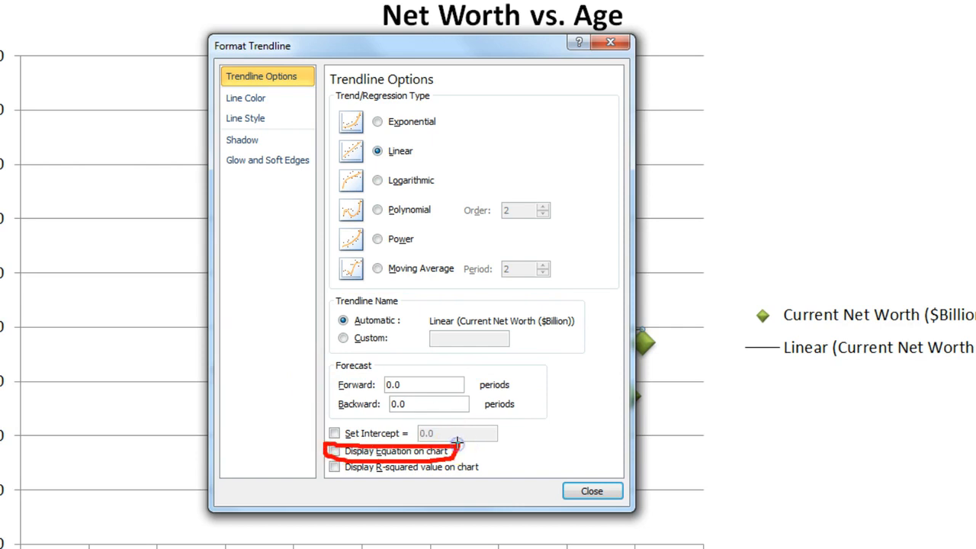
pyautogui.press('Escape')
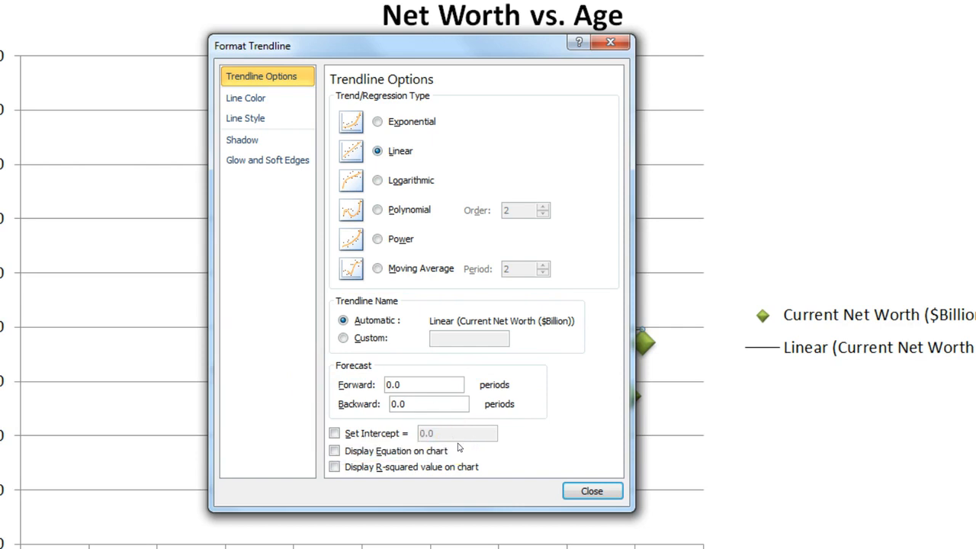
# Display the trendline's equation on the chart and move the Format Trendline dialog clear of the data points
pyautogui.click(334, 451)
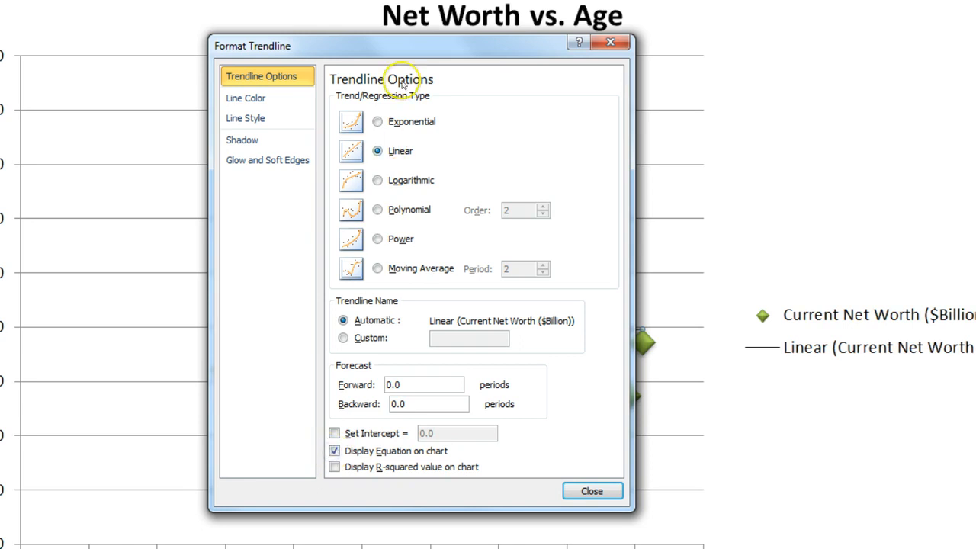
pyautogui.moveTo(416, 44); pyautogui.dragTo(958, 8)
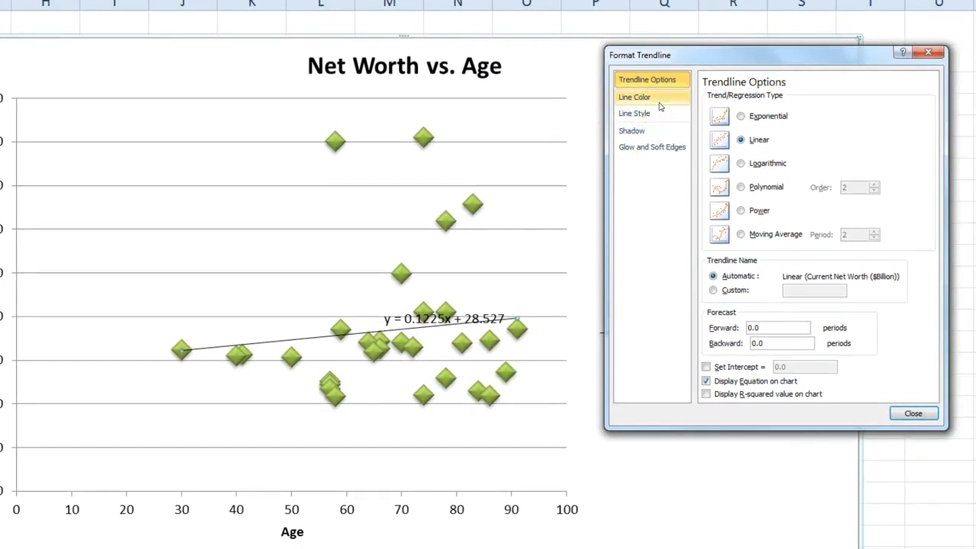
# Give the trendline a solid line in the standard red color
pyautogui.click(660, 106)
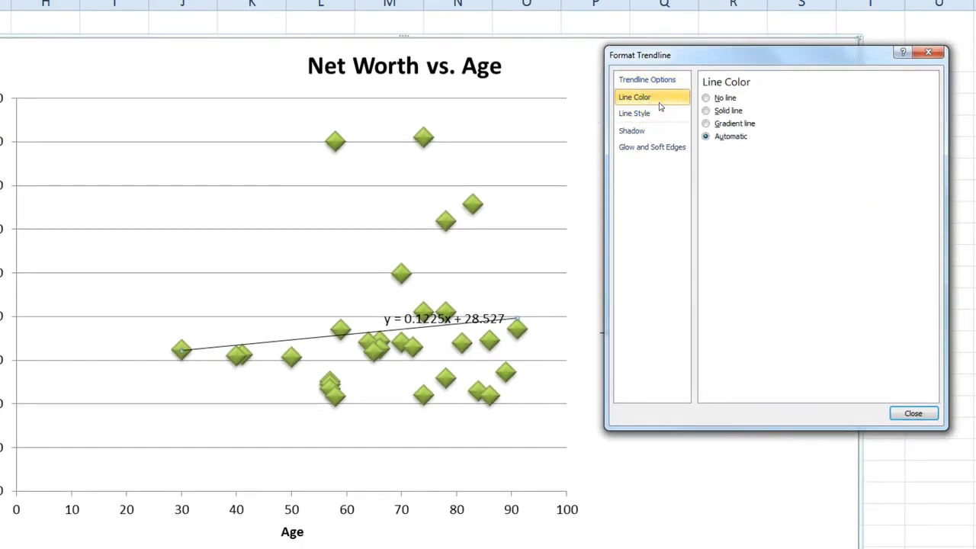
pyautogui.click(706, 110)
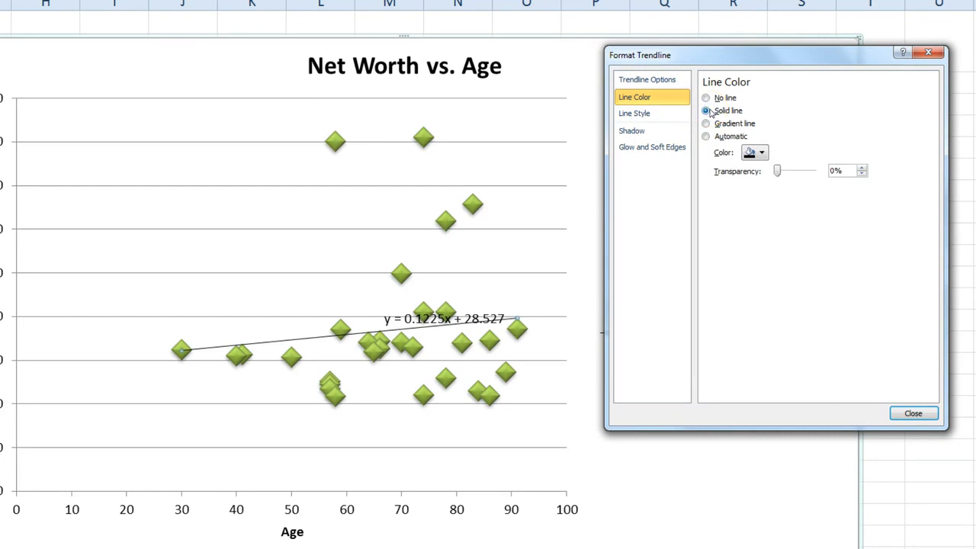
pyautogui.click(760, 153)
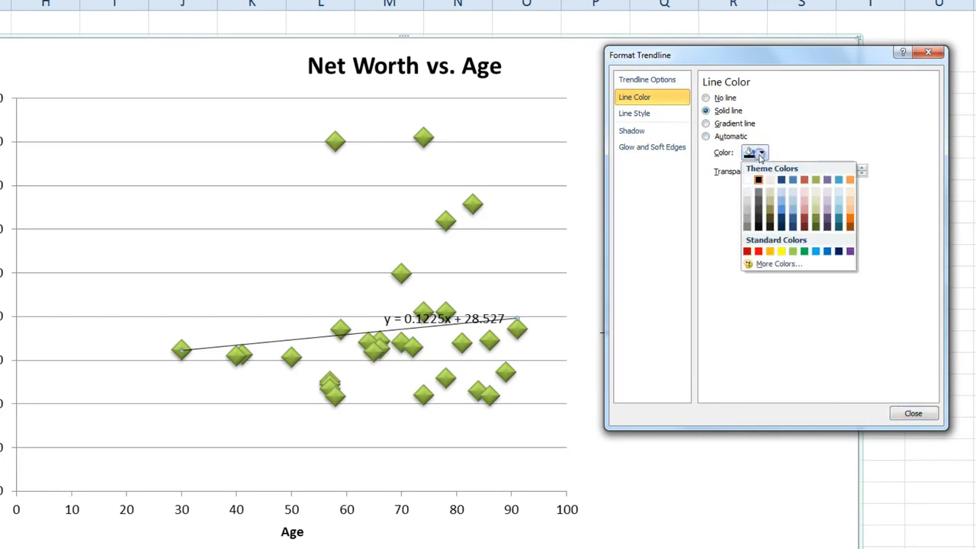
pyautogui.click(757, 251)
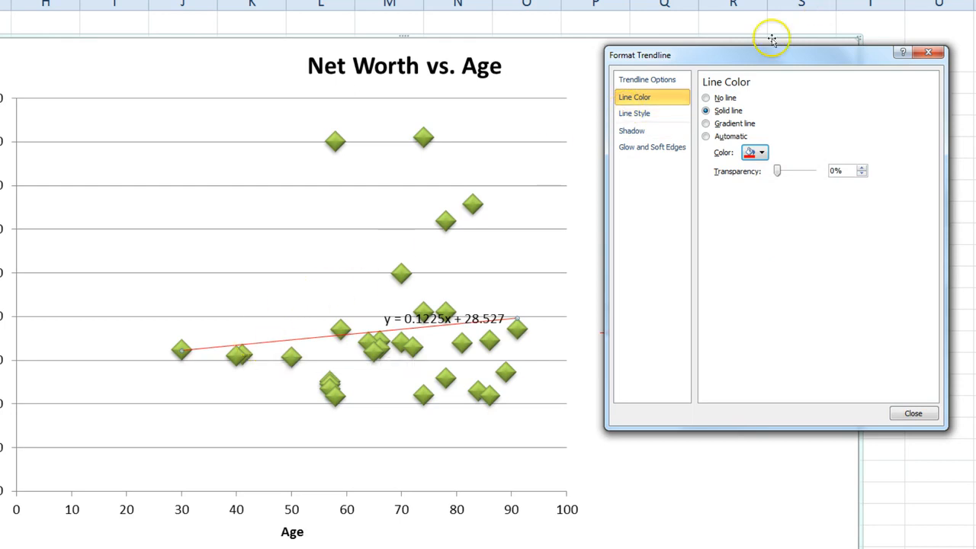
# Set the trendline's width to 4 pt with a dashed line pattern and finish formatting it
pyautogui.click(644, 113)
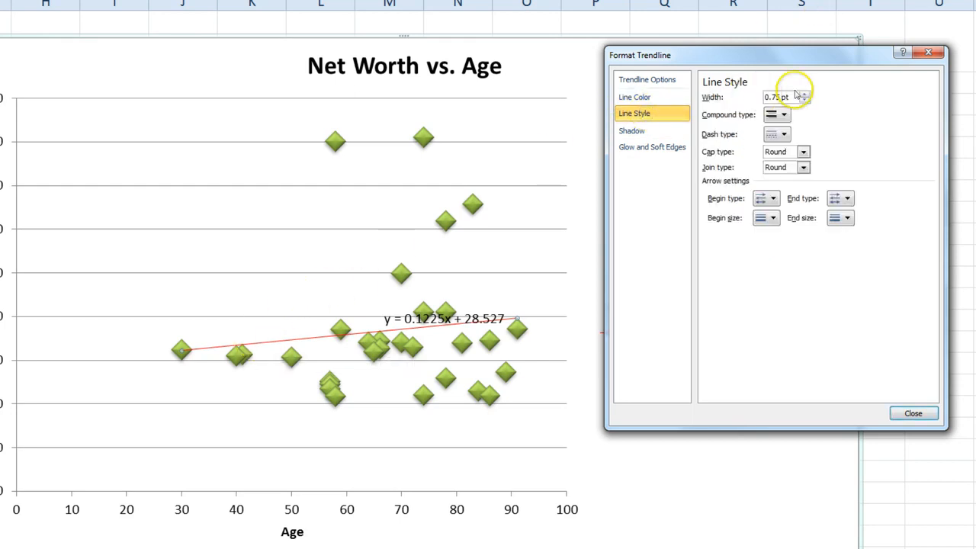
pyautogui.moveTo(794, 97); pyautogui.dragTo(710, 98)
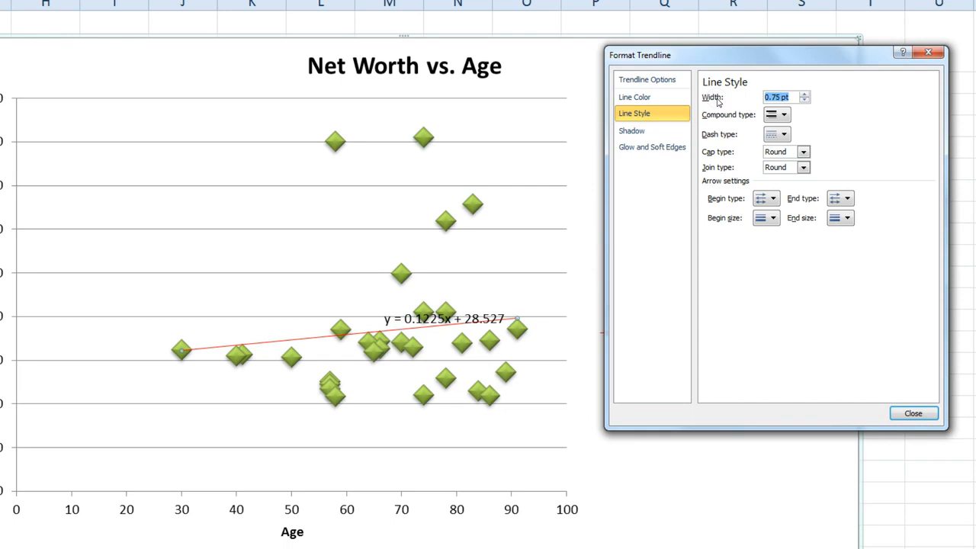
pyautogui.write('4')
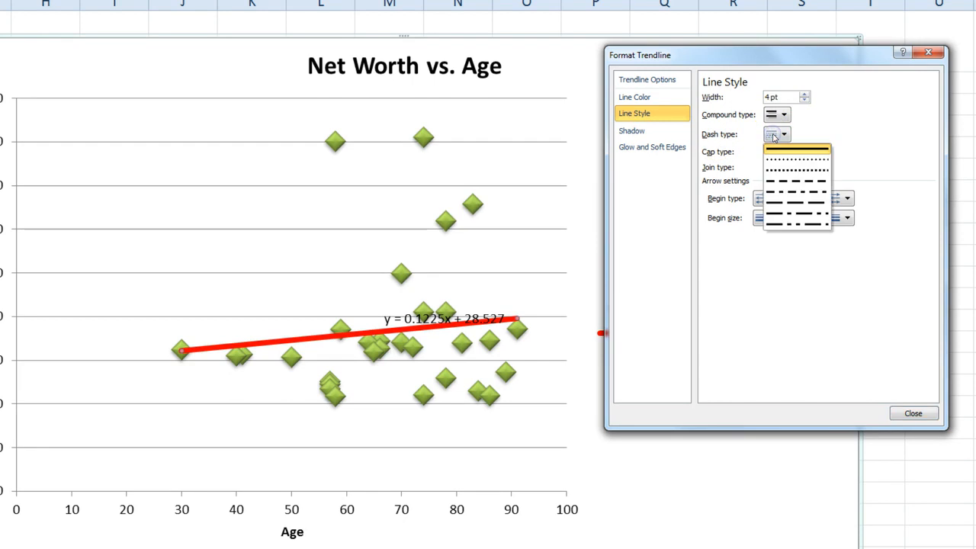
pyautogui.click(806, 180)
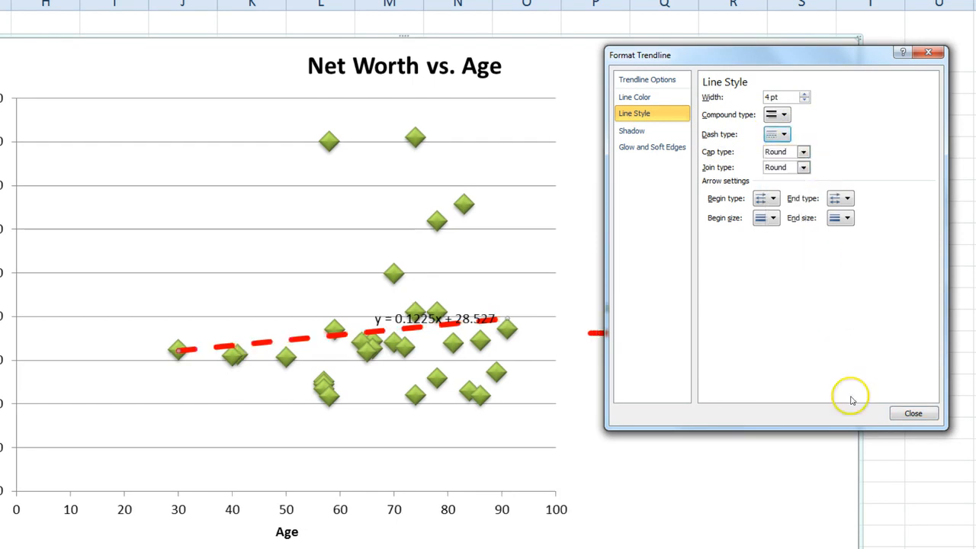
pyautogui.click(919, 410)
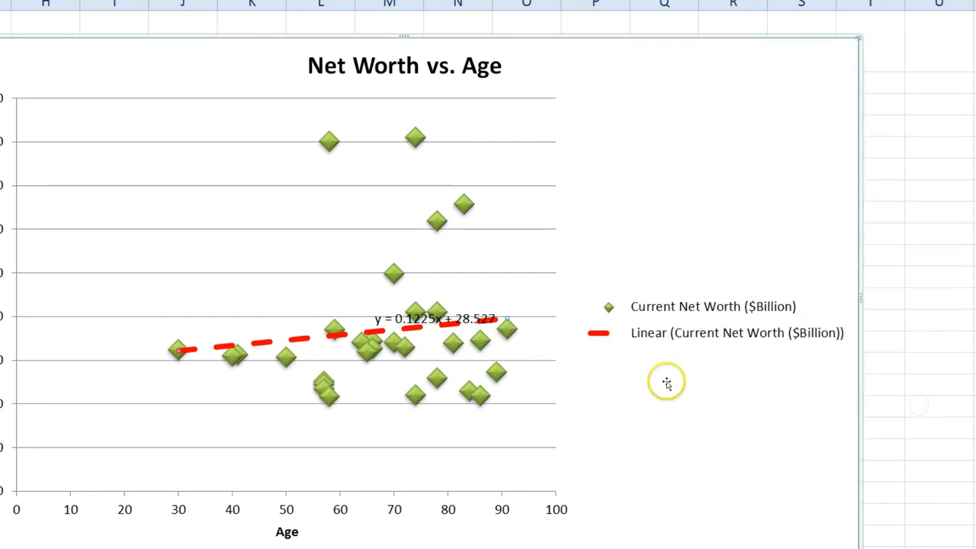
# Move the trendline equation label out of the plot area to the empty space below the legend
pyautogui.click(477, 320)
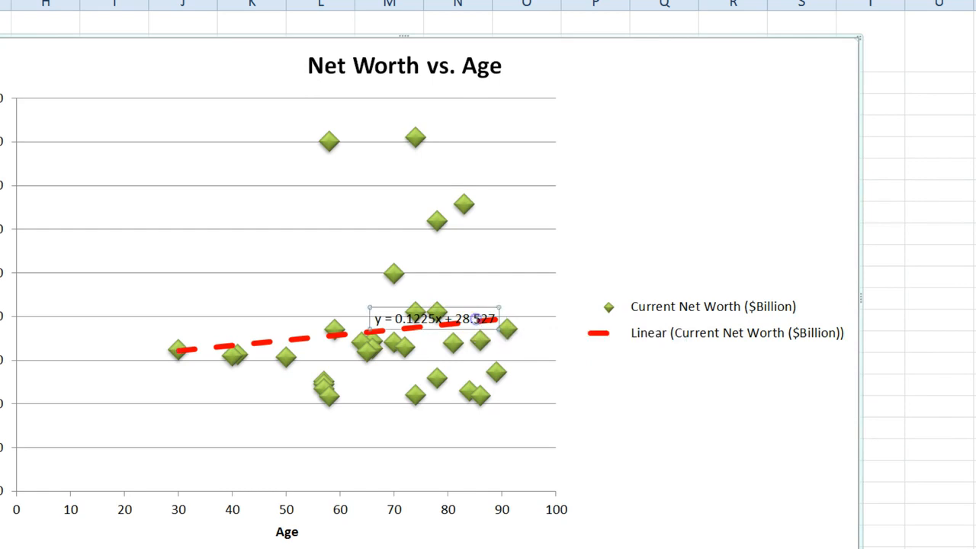
pyautogui.click(644, 386)
pyautogui.click(463, 317)
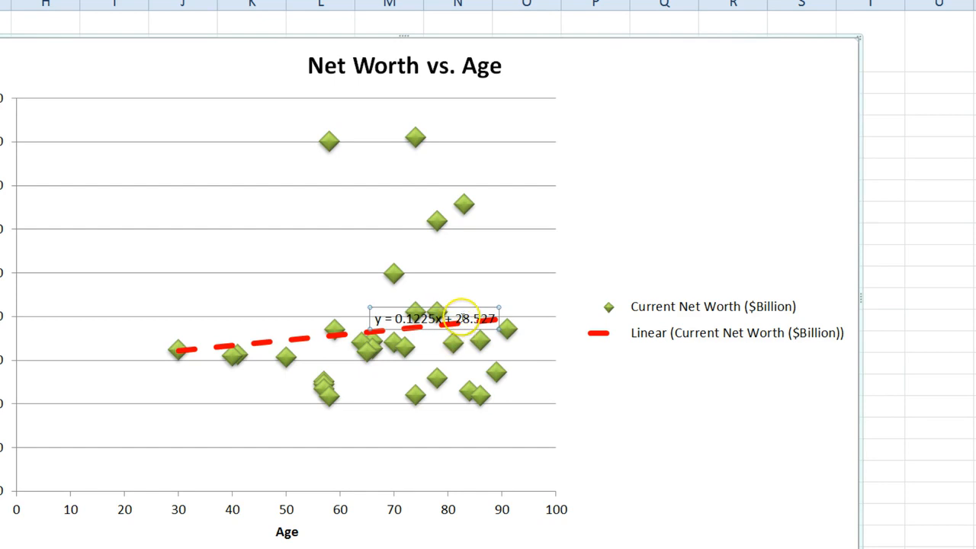
pyautogui.click(470, 304)
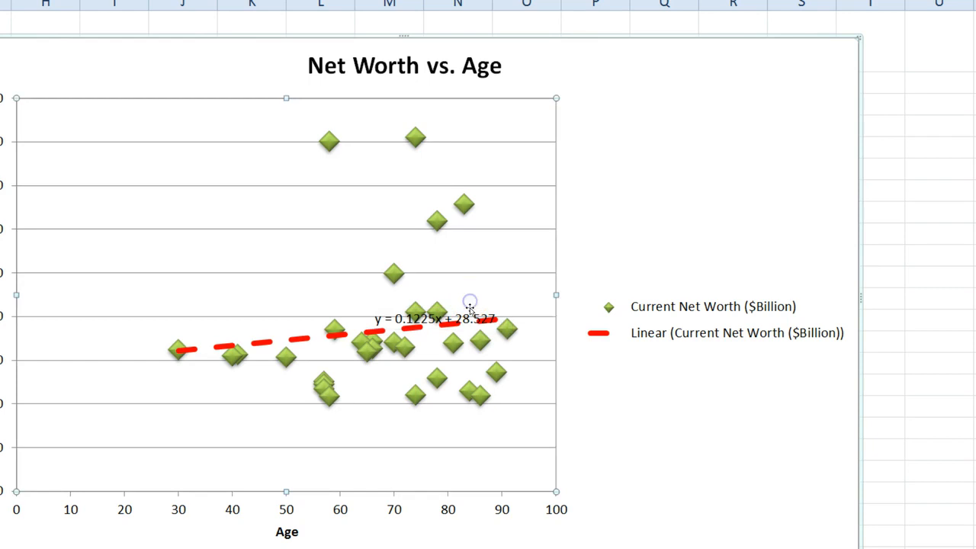
pyautogui.click(468, 310)
pyautogui.moveTo(470, 308); pyautogui.dragTo(676, 360)
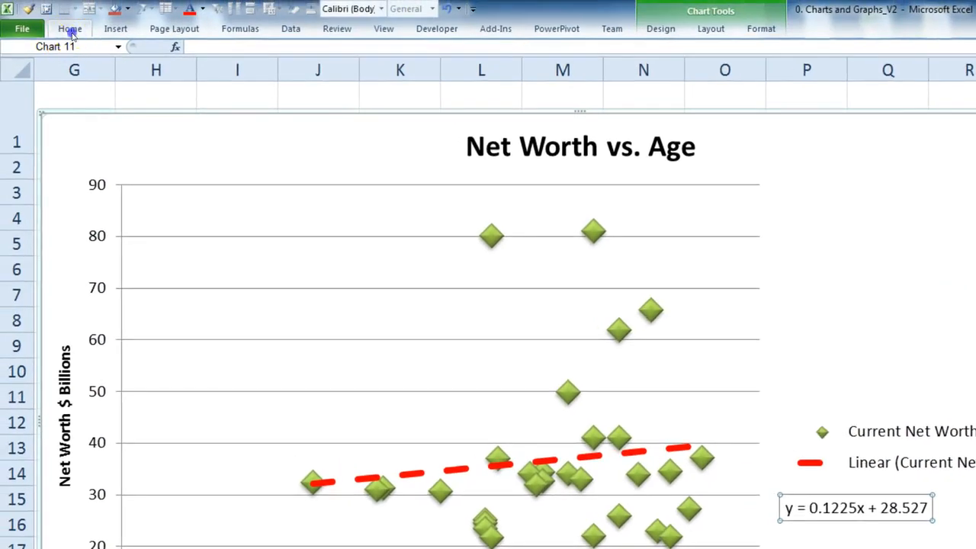
# Set the trendline equation's font size to 20 and reposition it below the legend, clear of the data points
pyautogui.doubleClick(71, 32)
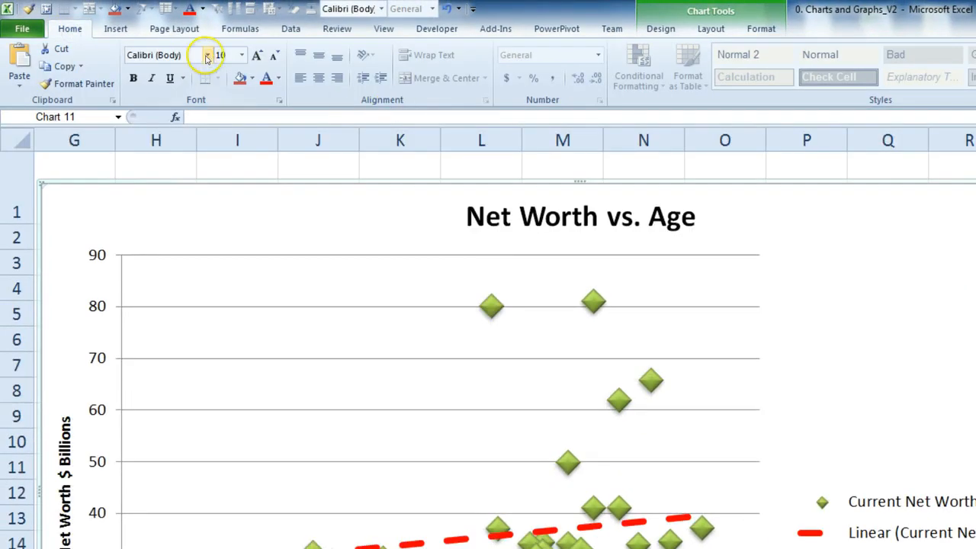
pyautogui.click(233, 56)
pyautogui.write('20')
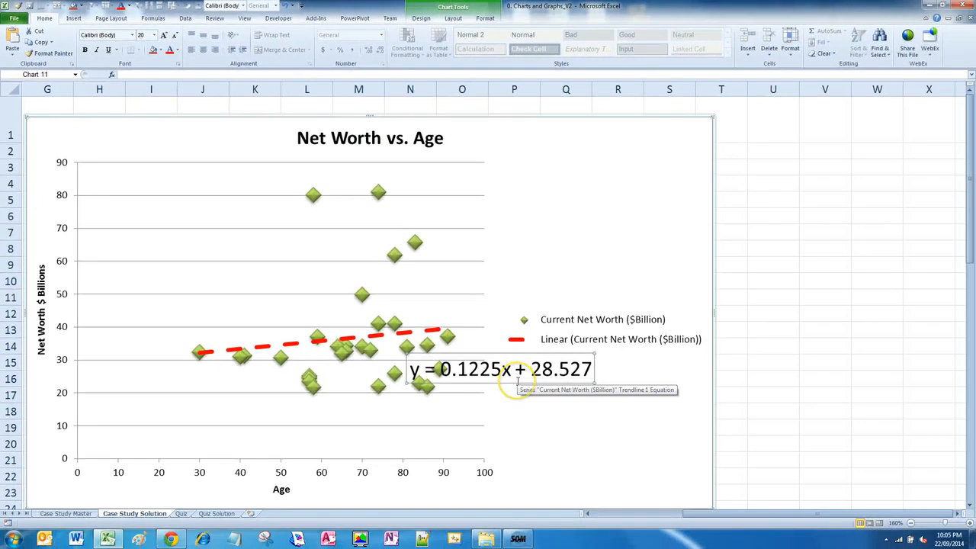
pyautogui.moveTo(521, 384); pyautogui.dragTo(605, 398)
pyautogui.click(797, 369)
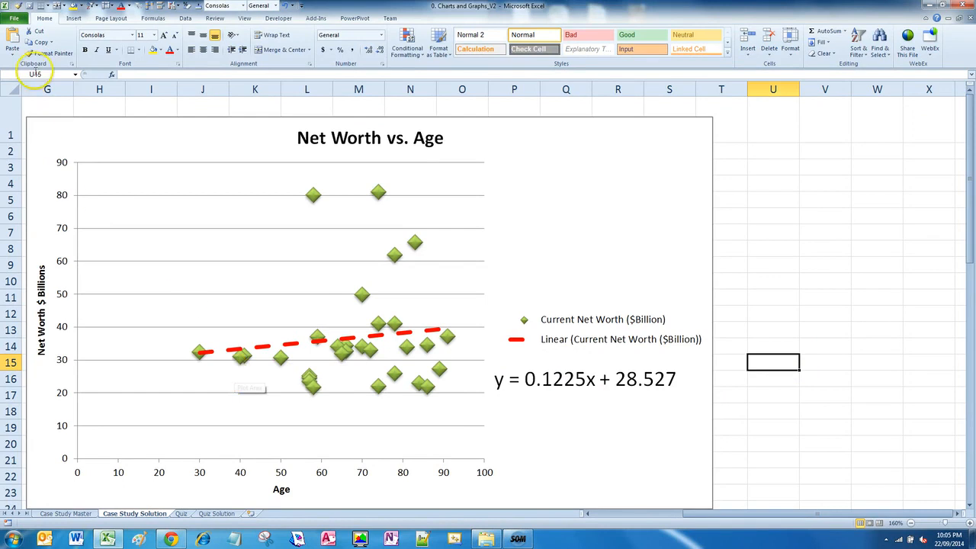
pyautogui.doubleClick(44, 17)
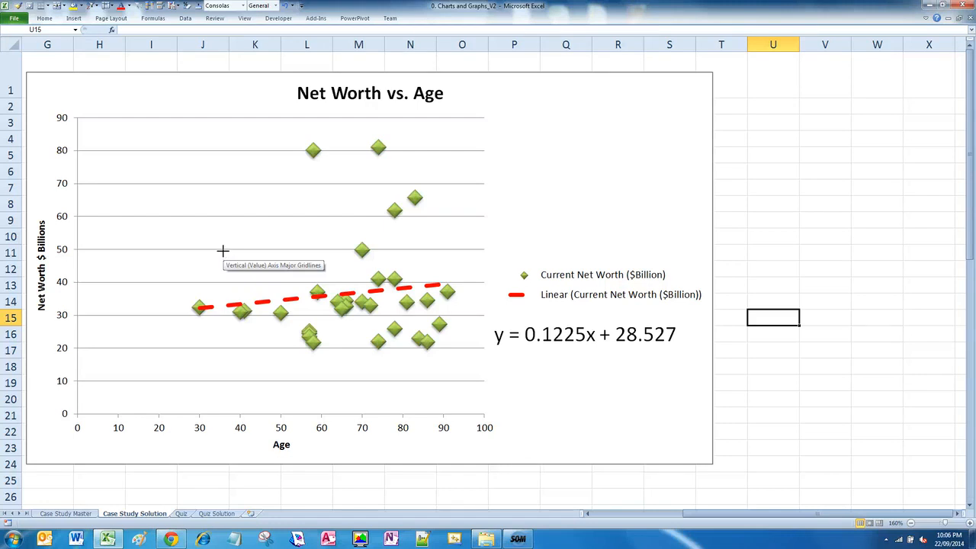
pyautogui.hotkey('alt', 'd')
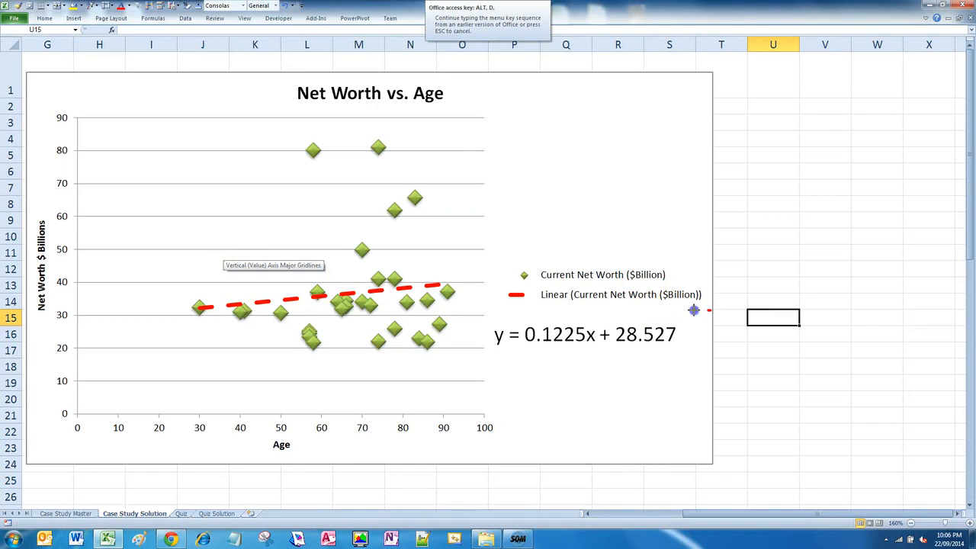
pyautogui.moveTo(708, 310)
pyautogui.mouseDown()
pyautogui.moveTo(505, 315)
pyautogui.moveTo(484, 342)
pyautogui.moveTo(699, 356)
pyautogui.moveTo(715, 316)
pyautogui.mouseUp()
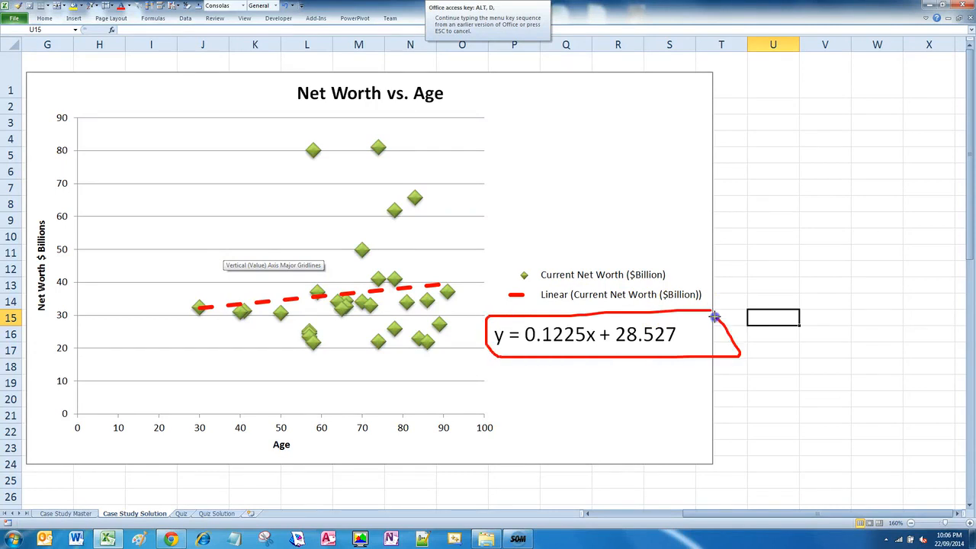
pyautogui.press('Escape')
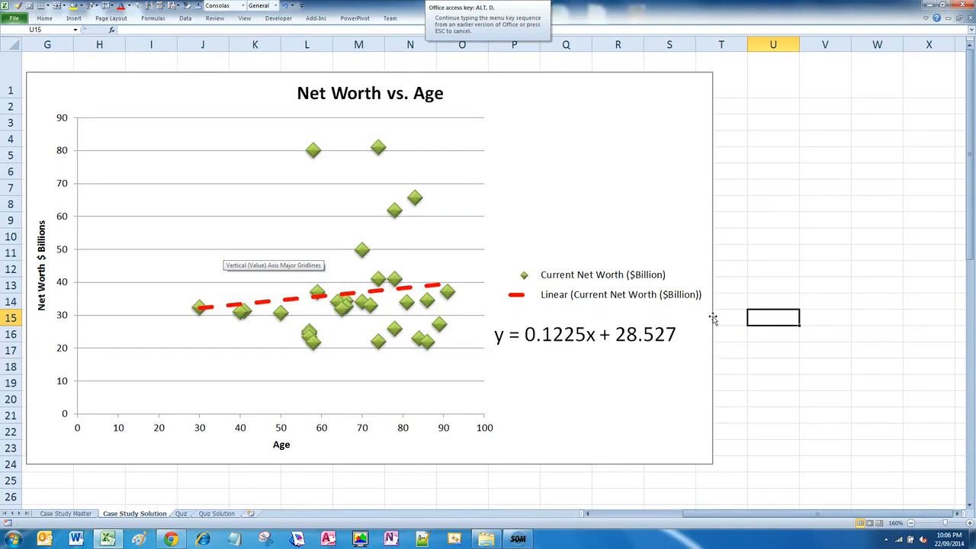
pyautogui.press('Escape')
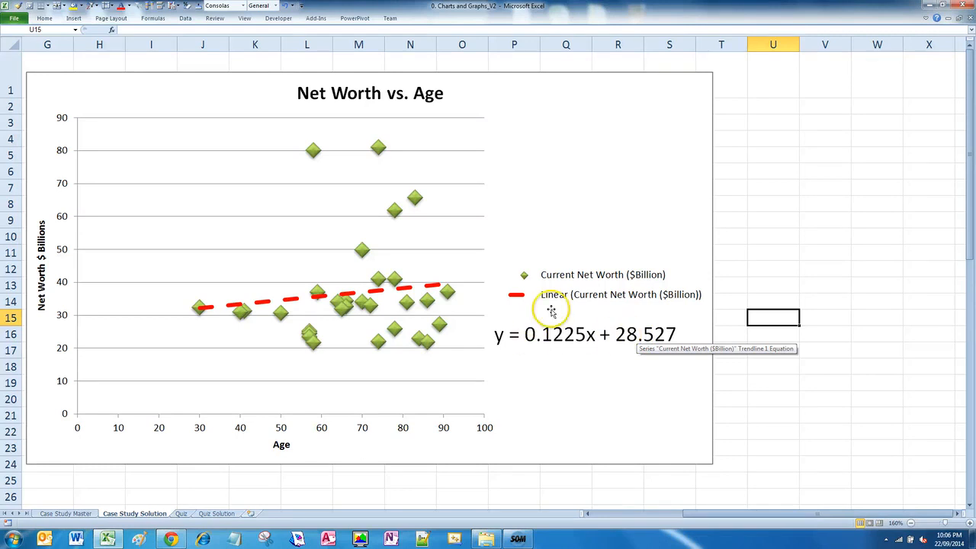
pyautogui.hotkey('alt', 'd')
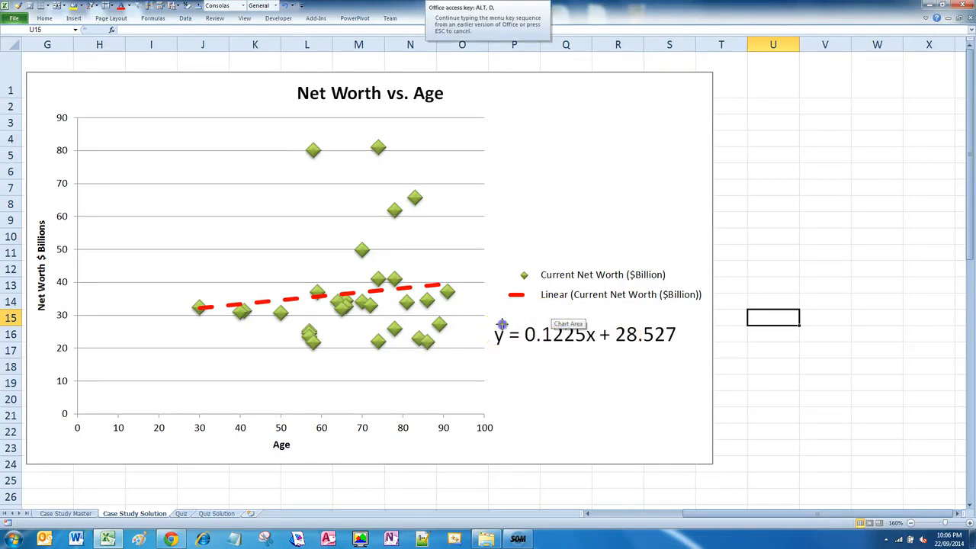
pyautogui.moveTo(497, 323)
pyautogui.mouseDown()
pyautogui.moveTo(486, 348)
pyautogui.moveTo(509, 326)
pyautogui.mouseUp()
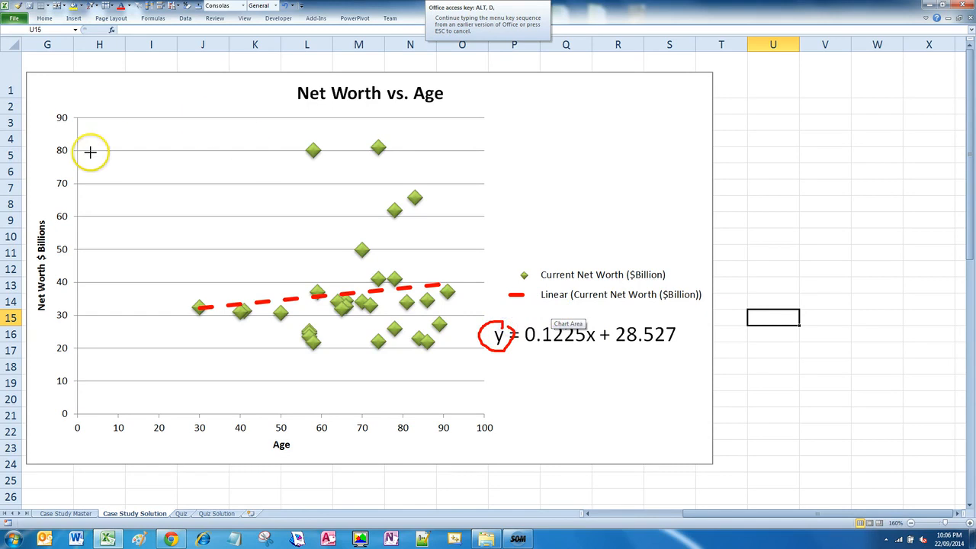
pyautogui.moveTo(77, 112)
pyautogui.mouseDown()
pyautogui.moveTo(4, 238)
pyautogui.moveTo(66, 387)
pyautogui.moveTo(81, 41)
pyautogui.mouseUp()
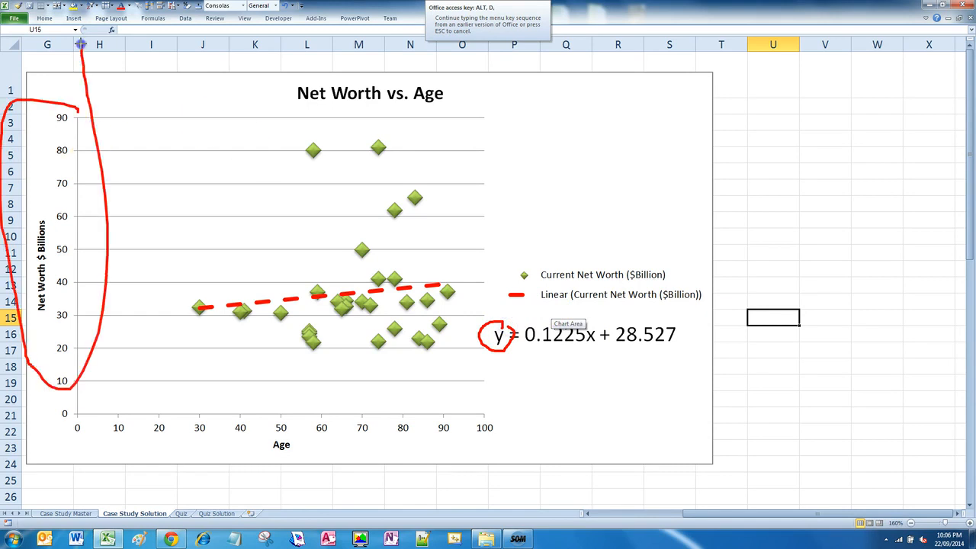
pyautogui.moveTo(598, 325)
pyautogui.mouseDown()
pyautogui.moveTo(588, 331)
pyautogui.moveTo(595, 342)
pyautogui.moveTo(602, 333)
pyautogui.mouseUp()
pyautogui.moveTo(534, 408)
pyautogui.mouseDown()
pyautogui.moveTo(399, 400)
pyautogui.moveTo(107, 436)
pyautogui.moveTo(564, 454)
pyautogui.mouseUp()
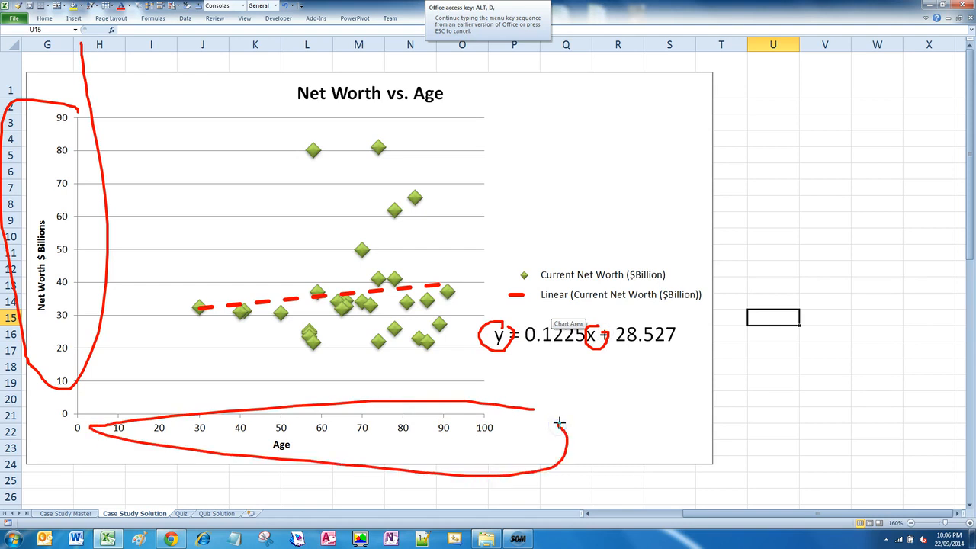
pyautogui.press('Escape')
pyautogui.press('Escape')
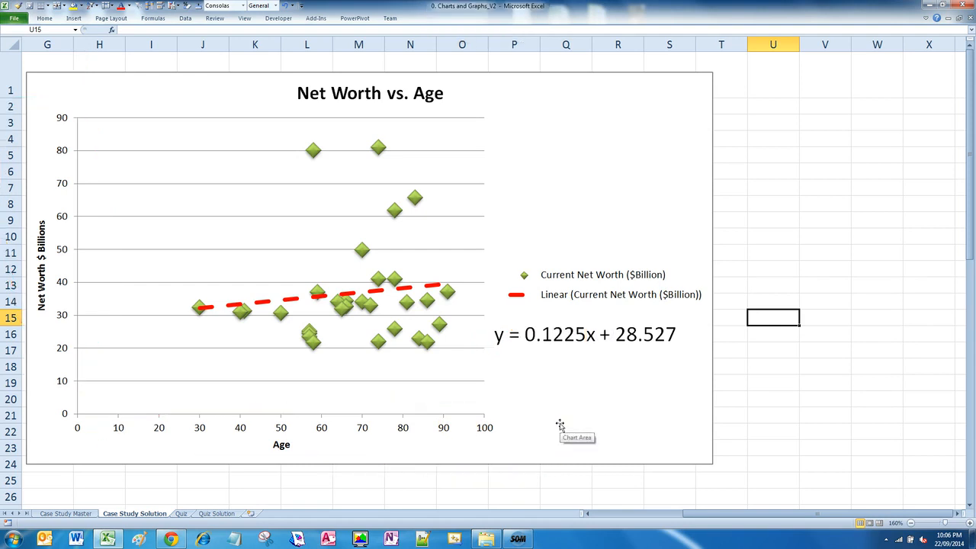